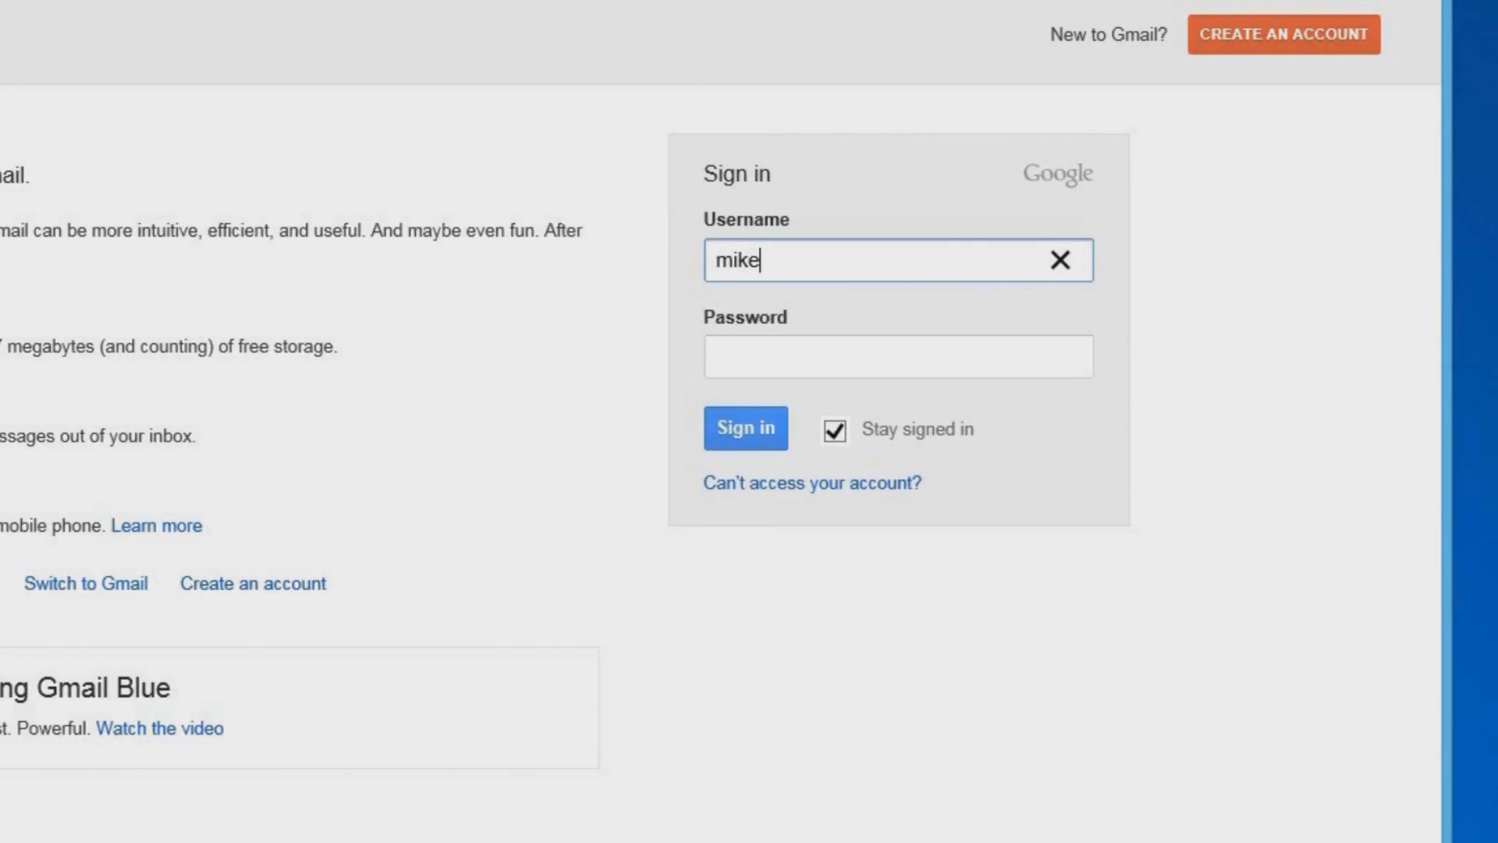
text(halsey)
Finish the Gmail username and move focus to the password field
key(Tab)
text(p)
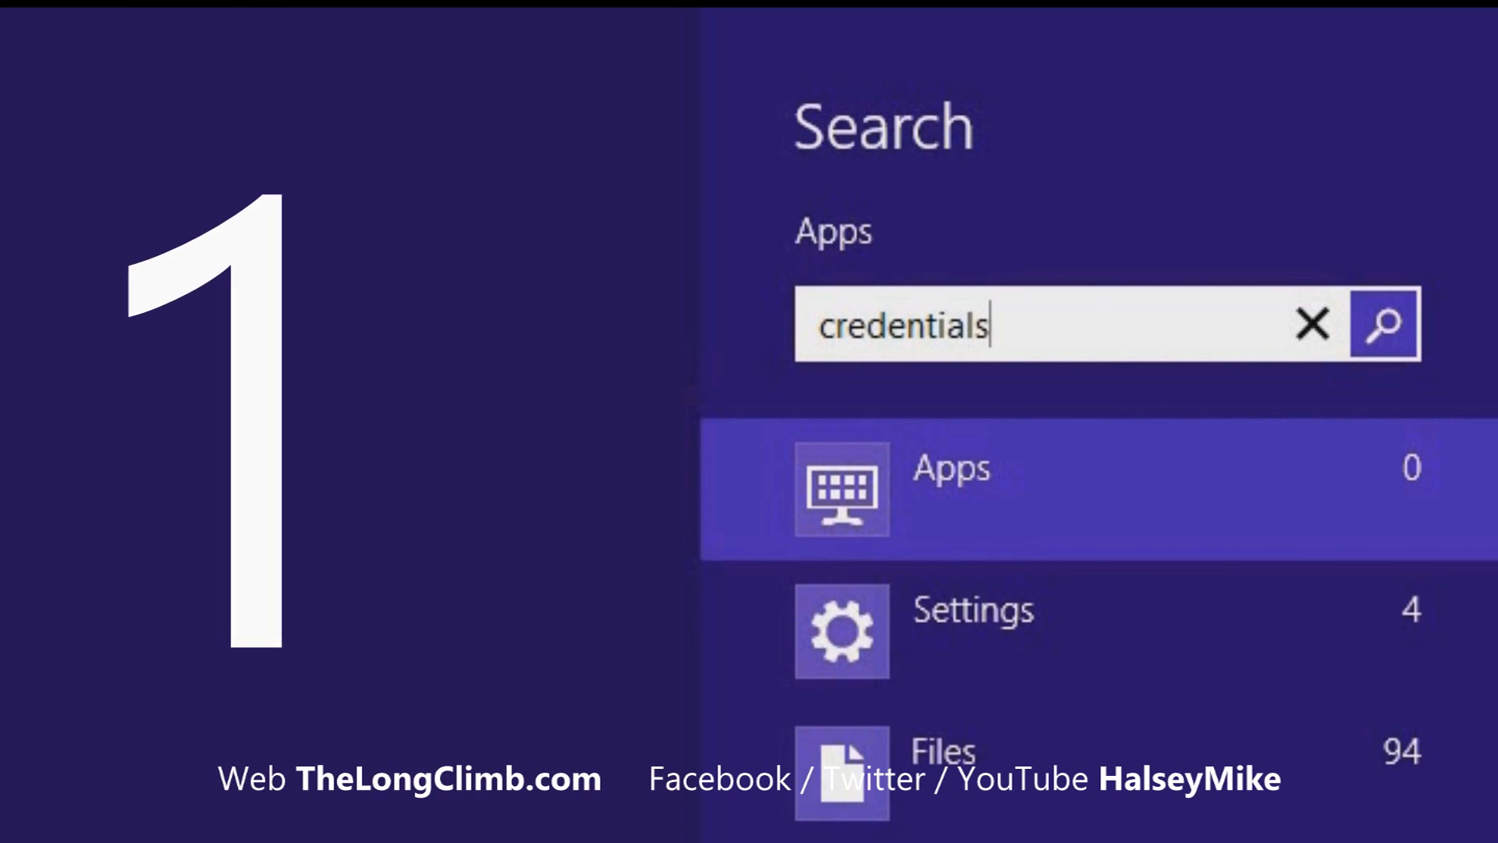
Switch the 'credentials' search scope from Apps to Settings matches
key(Down)
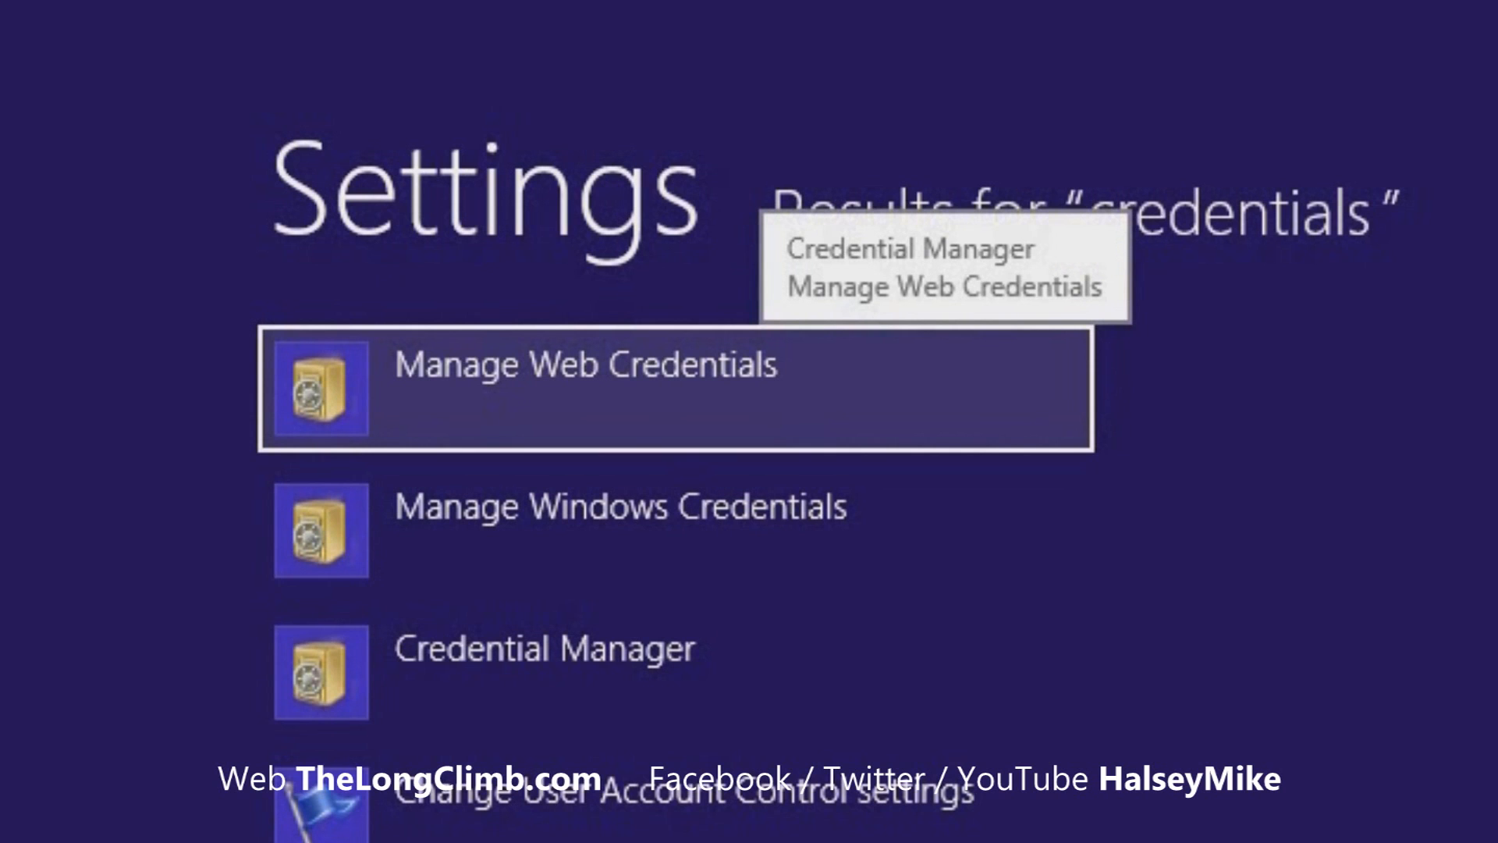
Open Manage Web Credentials and expand the login.yahoo.com entry's details
key(Return)
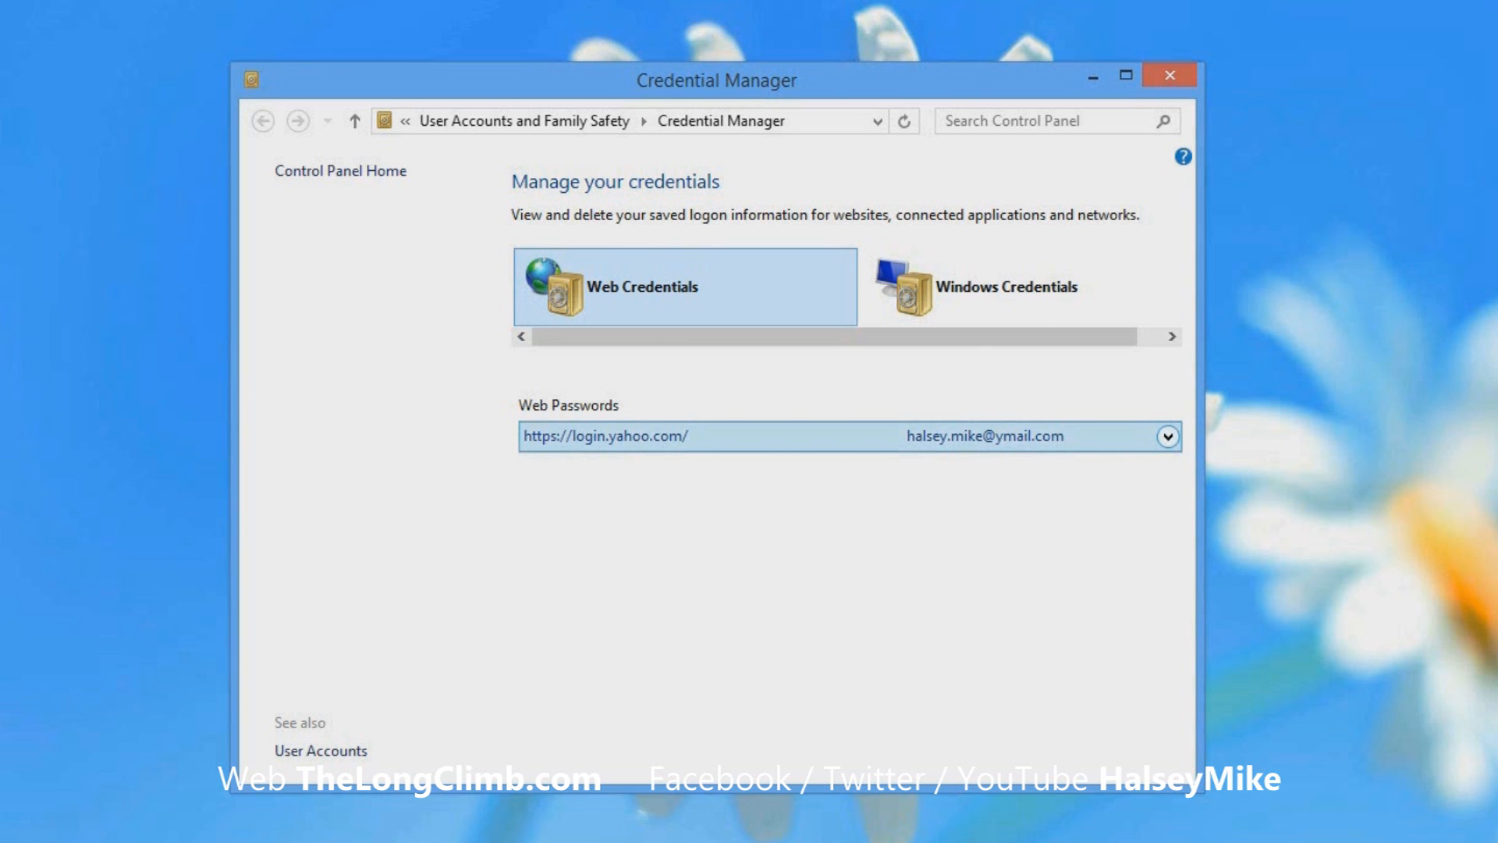
click(1167, 435)
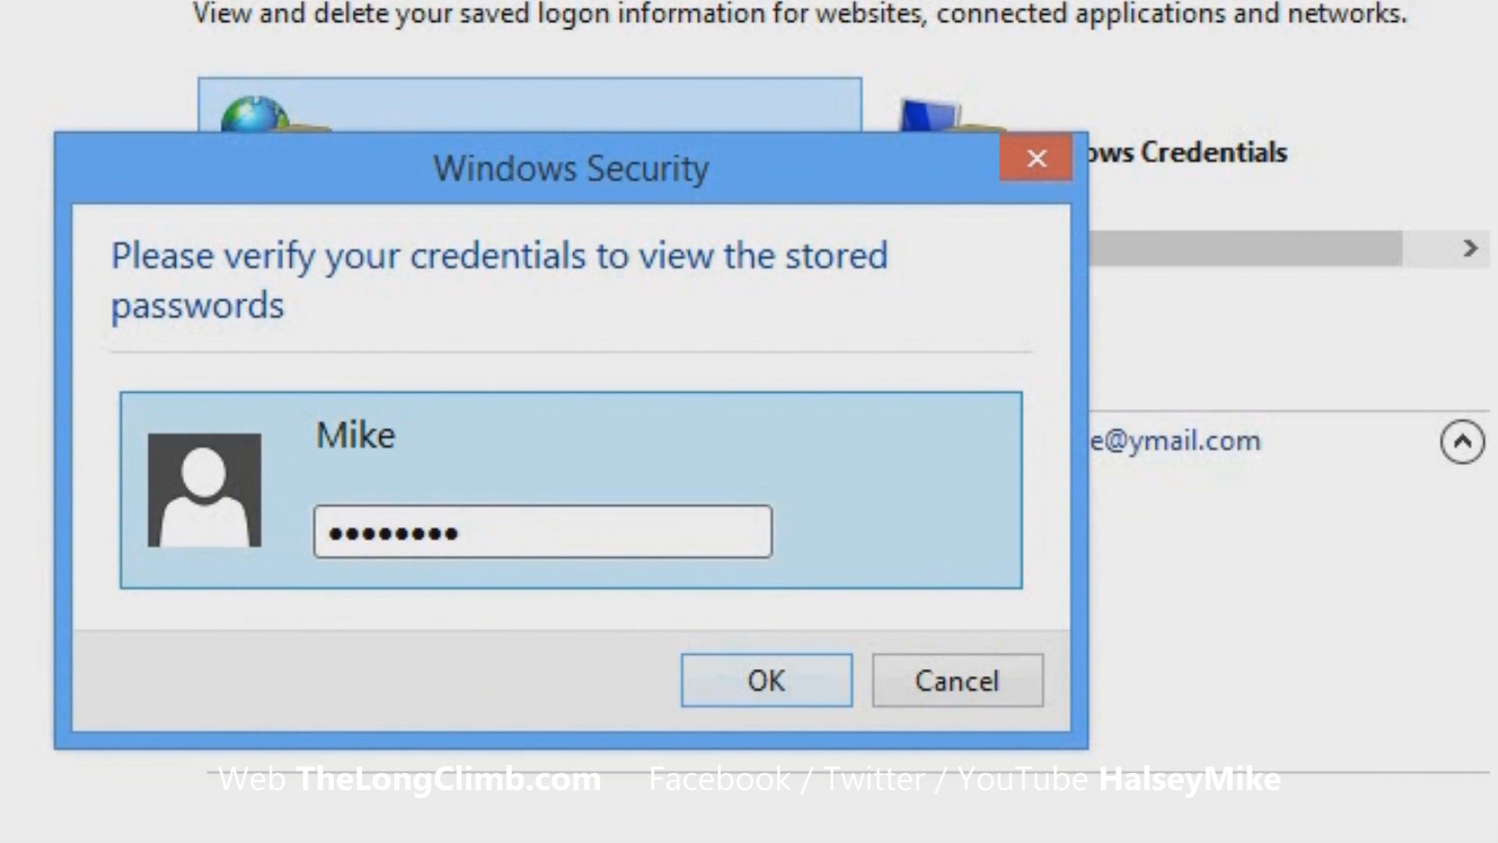
key(Return)
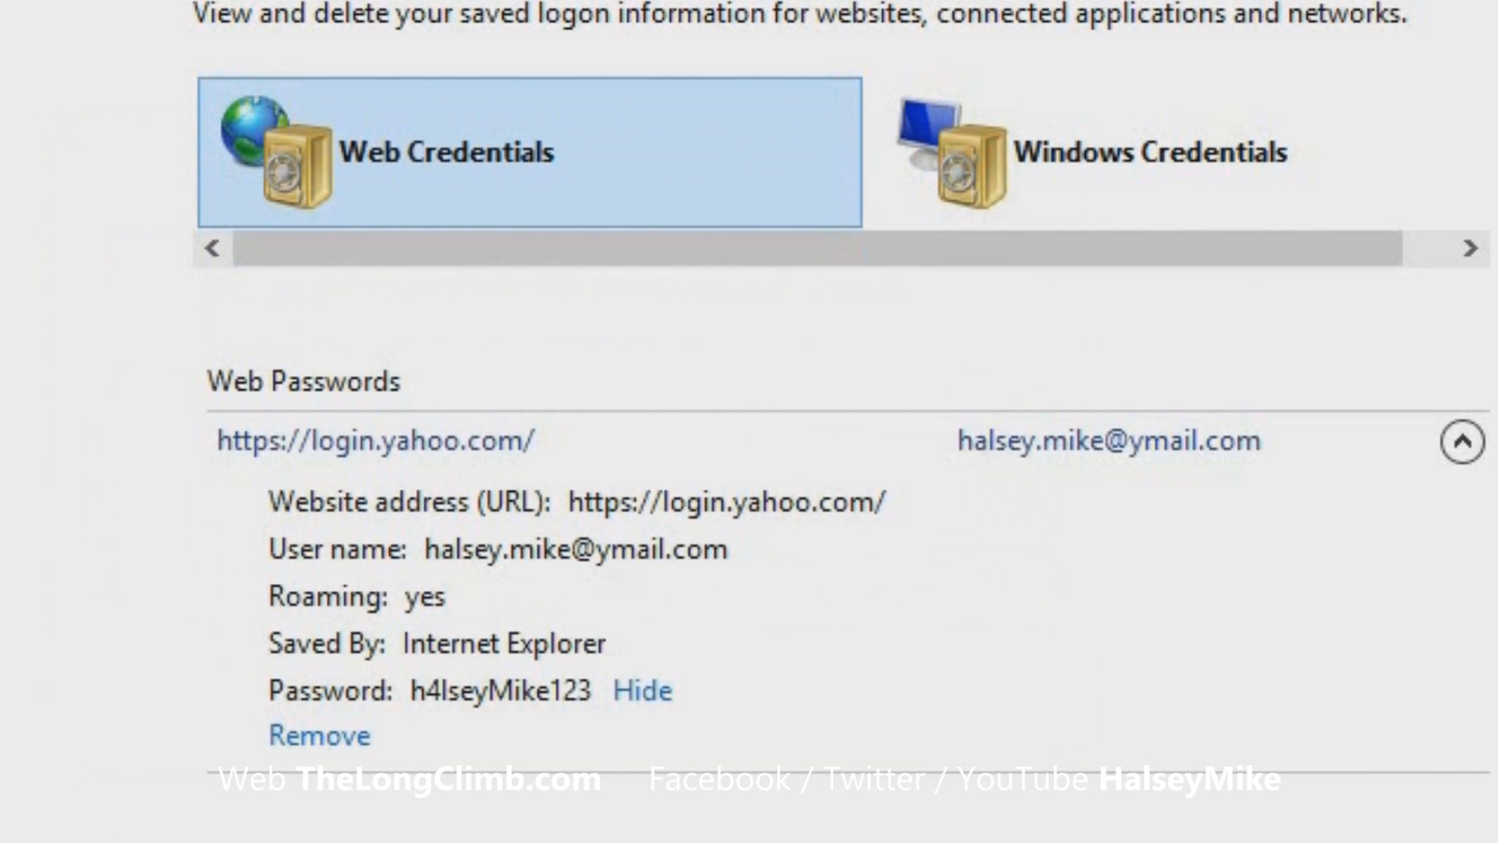